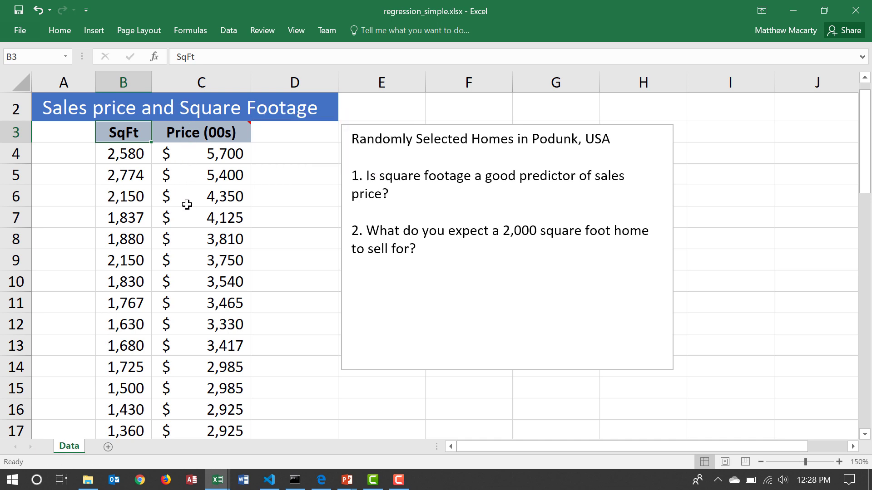
# Step: View the Data sheet of SqFt and Price (00s) values and read the comment on C3
pyautogui.moveTo(193, 137)
# Step: Enable the Analysis ToolPak add-in
pyautogui.click(228, 31)
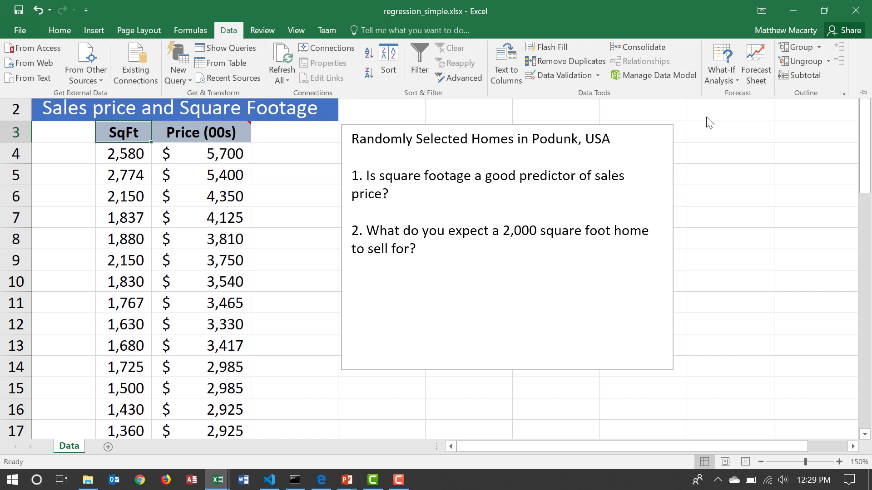
pyautogui.hotkey('alt', 't')
pyautogui.press('i')
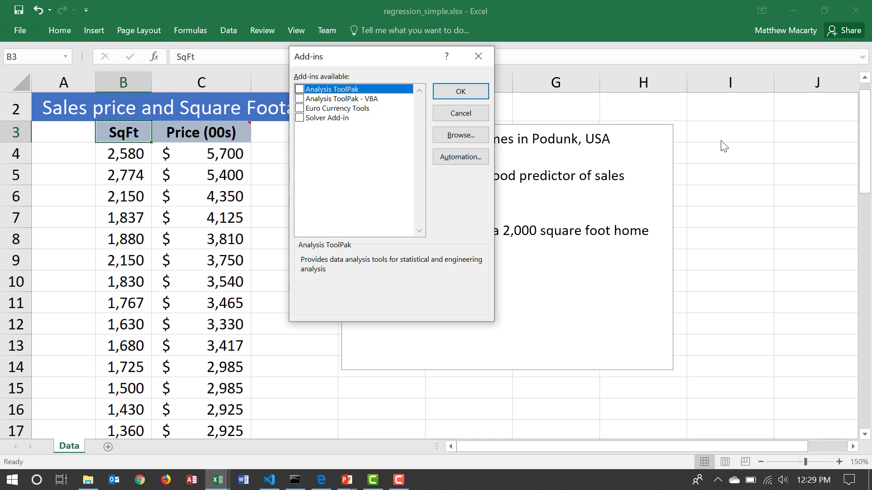
pyautogui.click(300, 90)
pyautogui.press('Return')
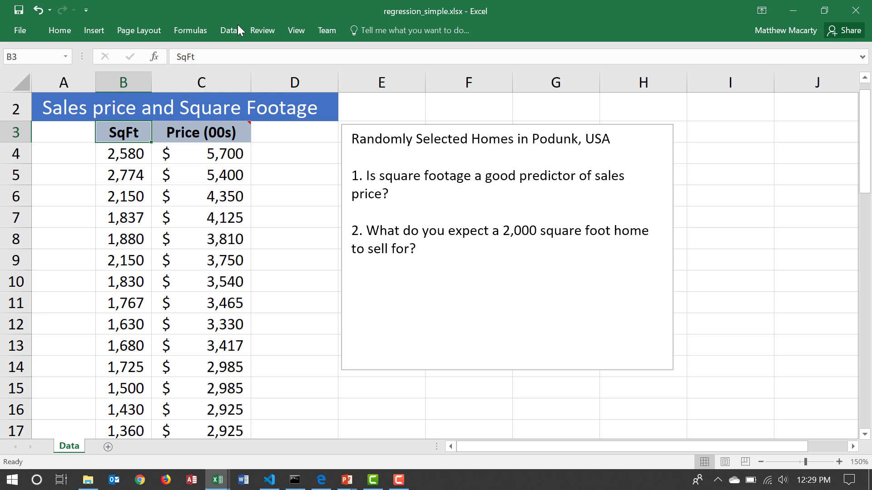
# Step: Select Regression from the Data Analysis tools list
pyautogui.click(229, 30)
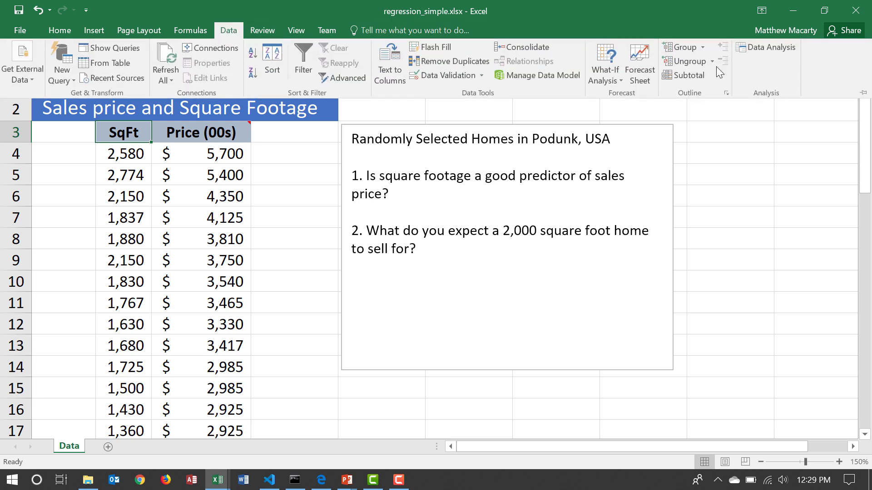
pyautogui.click(770, 47)
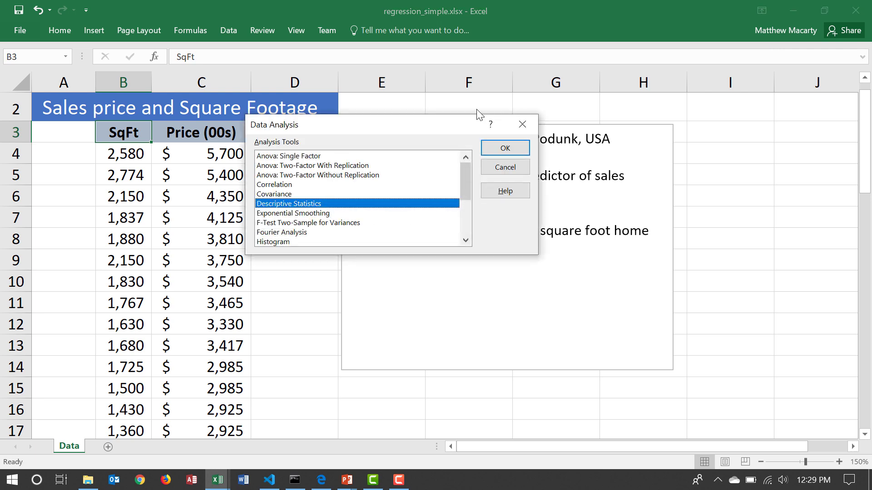
pyautogui.moveTo(423, 123); pyautogui.dragTo(484, 51)
pyautogui.moveTo(528, 109); pyautogui.dragTo(528, 140)
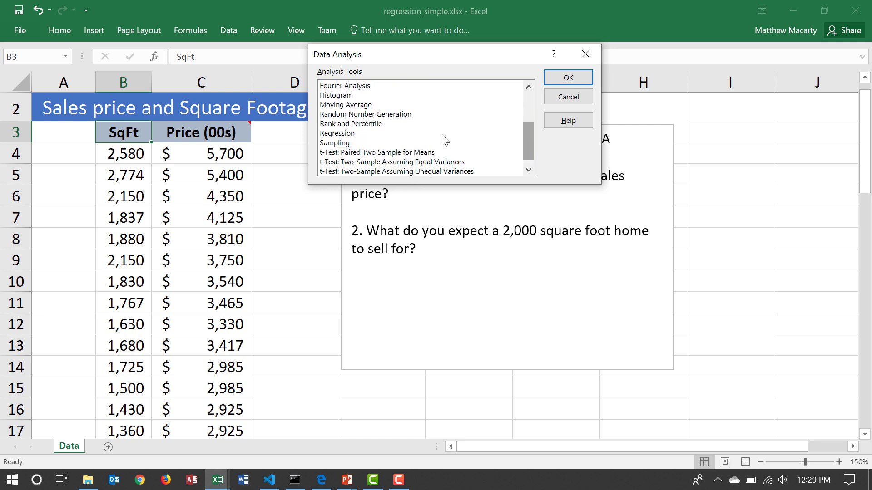
pyautogui.click(347, 134)
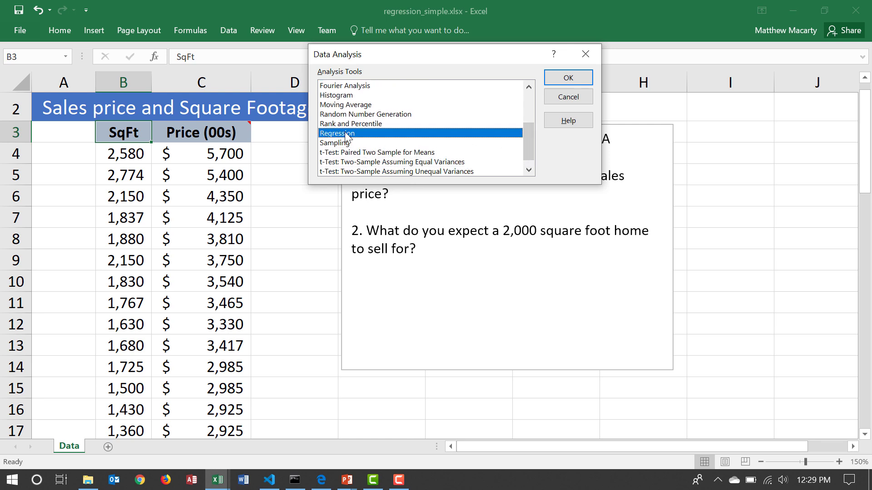
# Step: Set the regression Y input range to C3:C53 and the X range to B3:B53
pyautogui.click(568, 79)
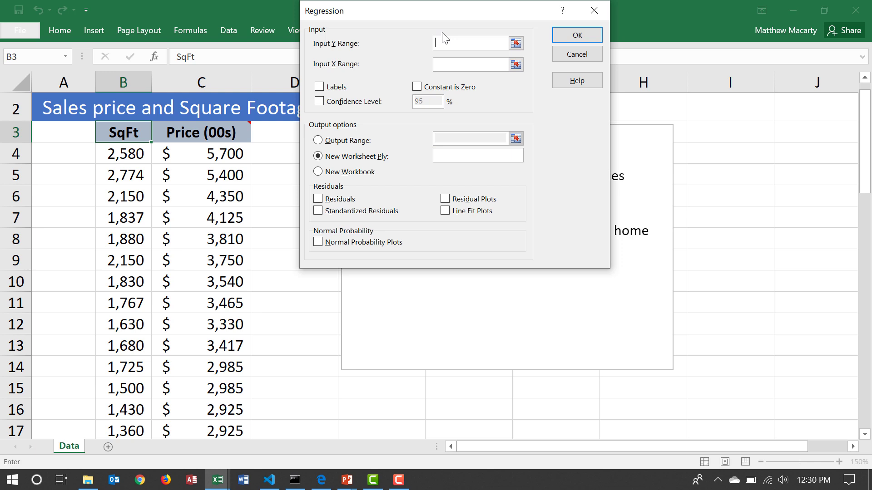
pyautogui.click(218, 133)
pyautogui.hotkey('ctrl', 'shift', 'Down')
pyautogui.click(472, 64)
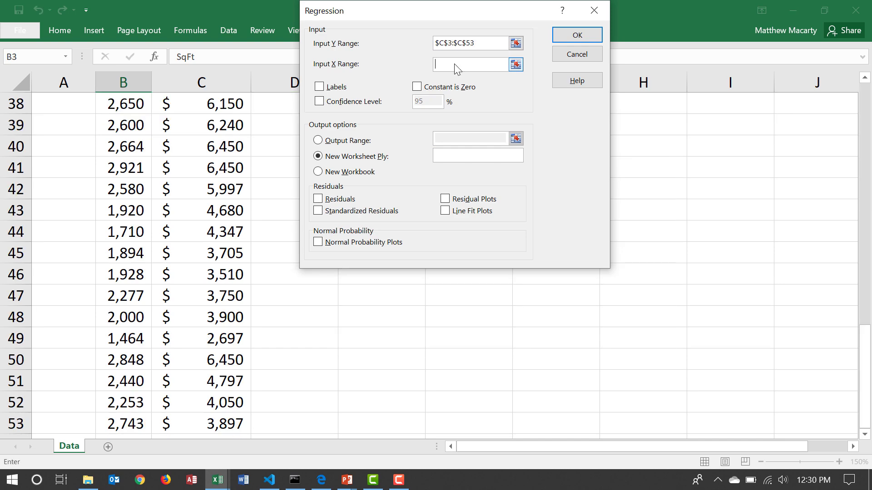
pyautogui.scroll(2, 260, 132)
pyautogui.scroll(11, 260, 132)
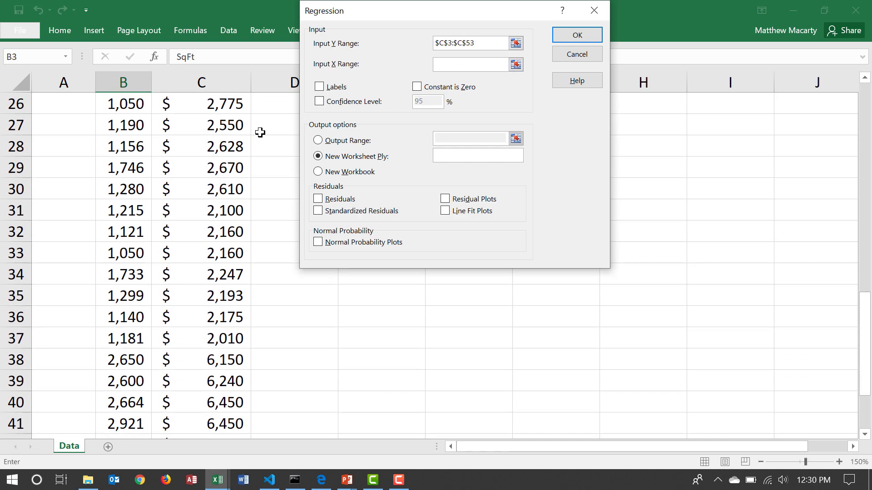
pyautogui.click(119, 159)
pyautogui.hotkey('ctrl', 'shift', 'Down')
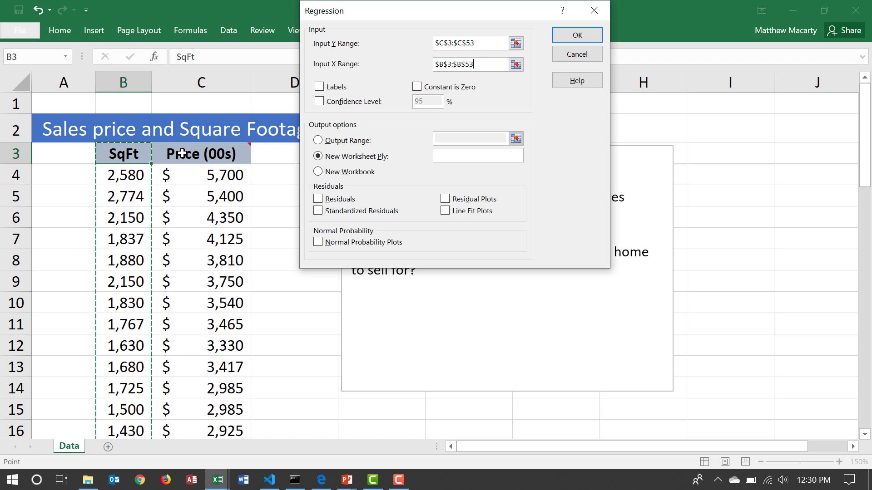
# Step: Include labels, residuals and a residual plot, then run the regression to a new sheet
pyautogui.click(320, 88)
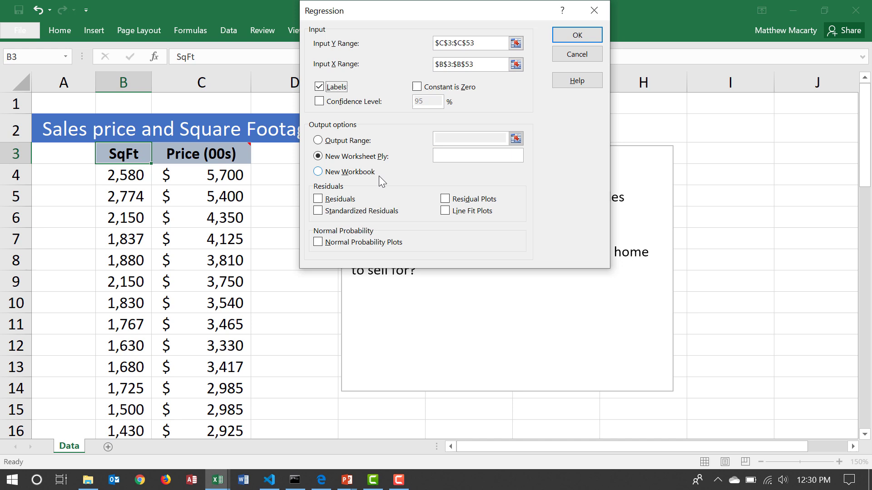
pyautogui.click(318, 200)
pyautogui.click(446, 201)
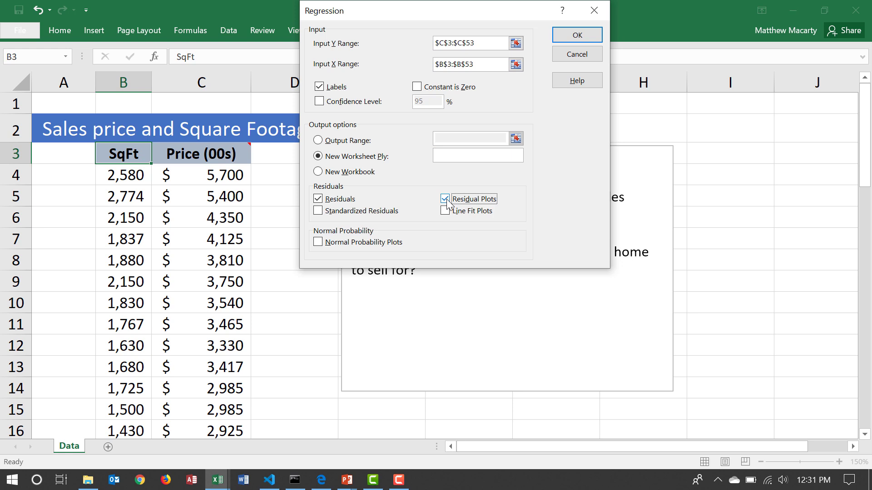
pyautogui.click(576, 36)
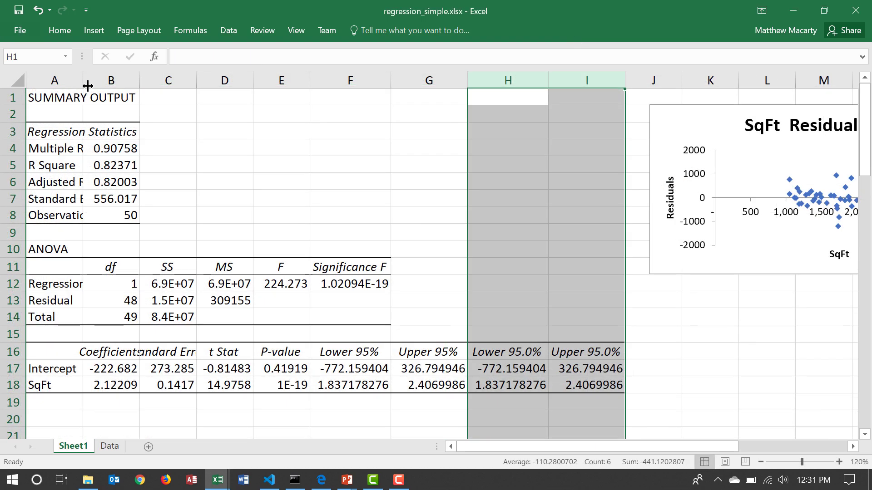
# Step: AutoFit column A so labels like Adjusted R Square and Standard Error show fully
pyautogui.doubleClick(83, 79)
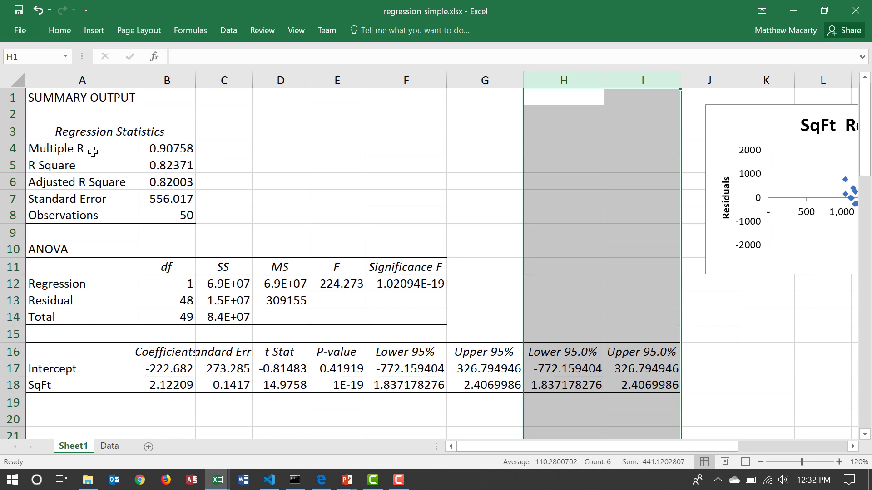
# Step: Enter the label 'Correlation' in C4 beside Multiple R
pyautogui.click(213, 152)
pyautogui.write('Correlation')
pyautogui.press('Return')
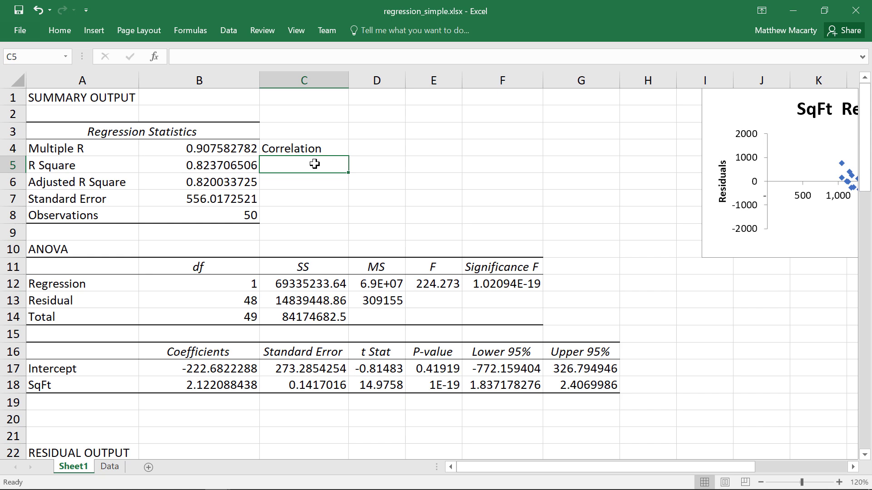
pyautogui.press('Down')
pyautogui.press('Down')
pyautogui.press('Down')
pyautogui.press('Down')
pyautogui.press('Down')
pyautogui.press('Down')
pyautogui.press('Down')
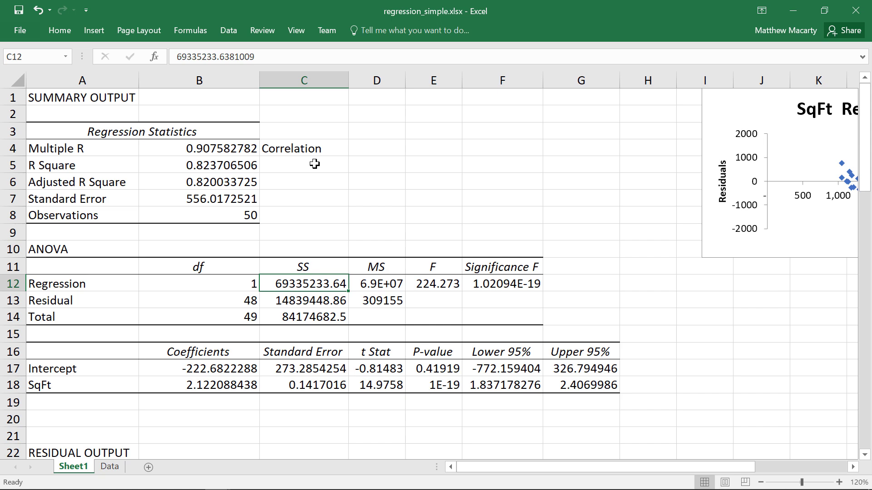
pyautogui.press('Down')
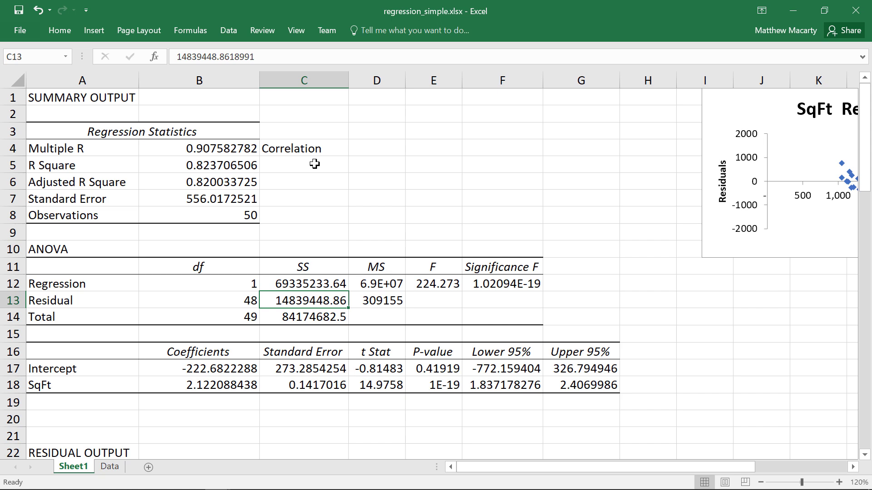
pyautogui.press('Down')
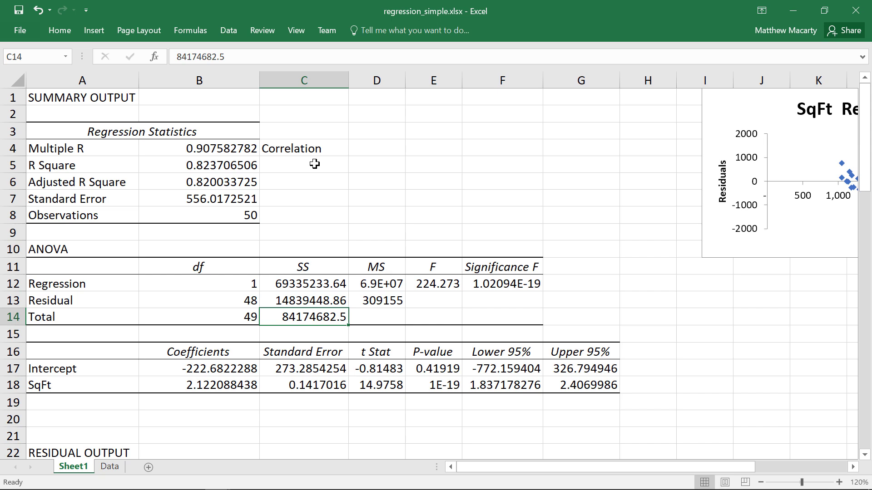
pyautogui.press('Up')
pyautogui.press('Up')
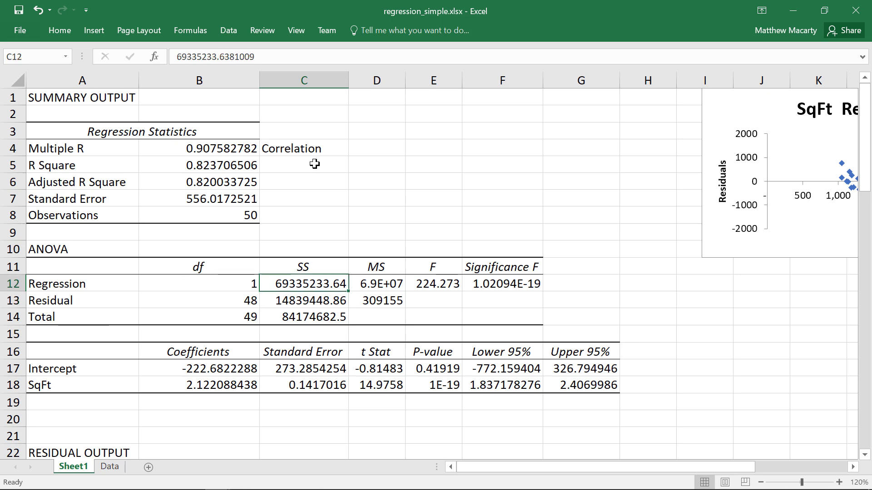
pyautogui.press('Down')
pyautogui.press('Down')
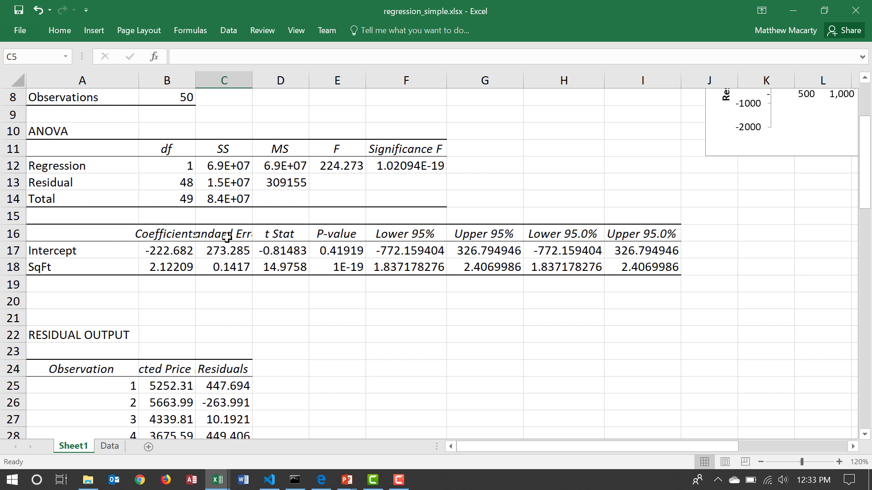
pyautogui.doubleClick(195, 80)
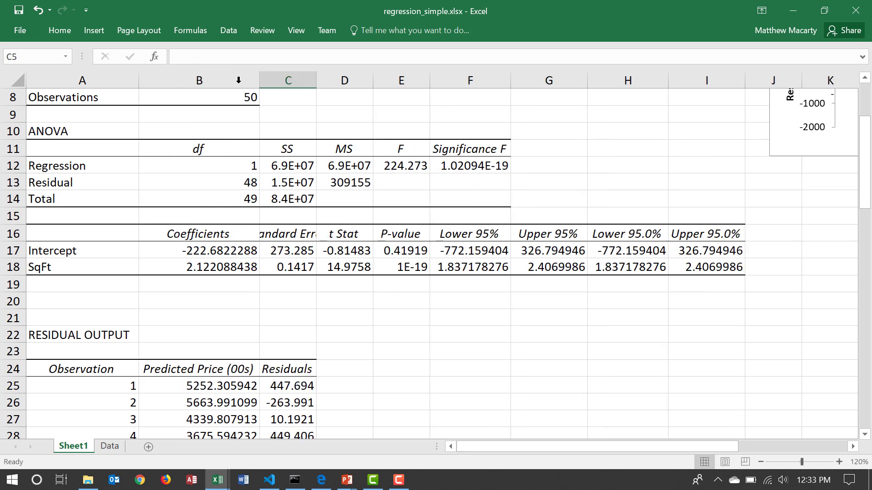
pyautogui.doubleClick(316, 80)
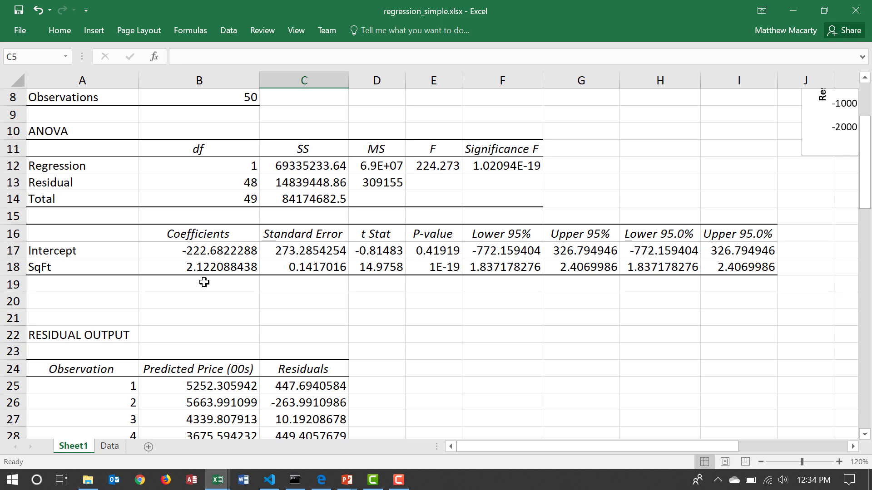
pyautogui.scroll(-2, 273, 368)
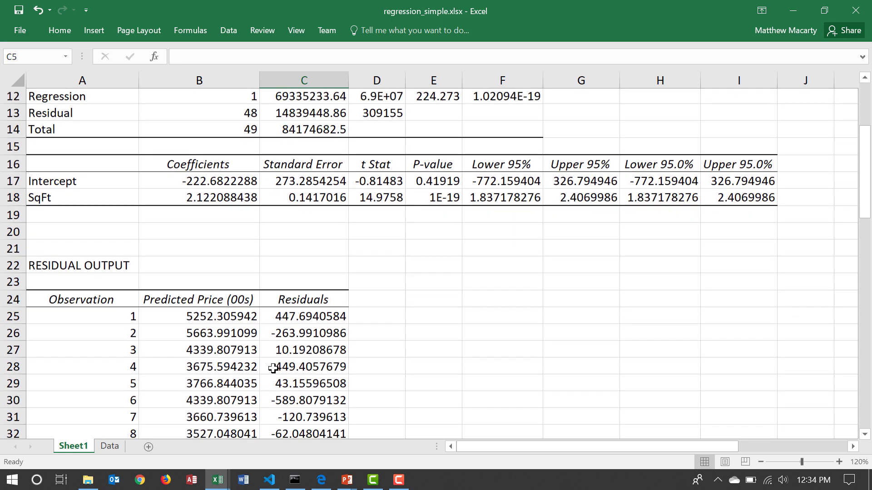
pyautogui.scroll(-3, 173, 317)
pyautogui.click(173, 318)
pyautogui.hotkey('ctrl', 'Up')
pyautogui.press('Down')
pyautogui.press('Up')
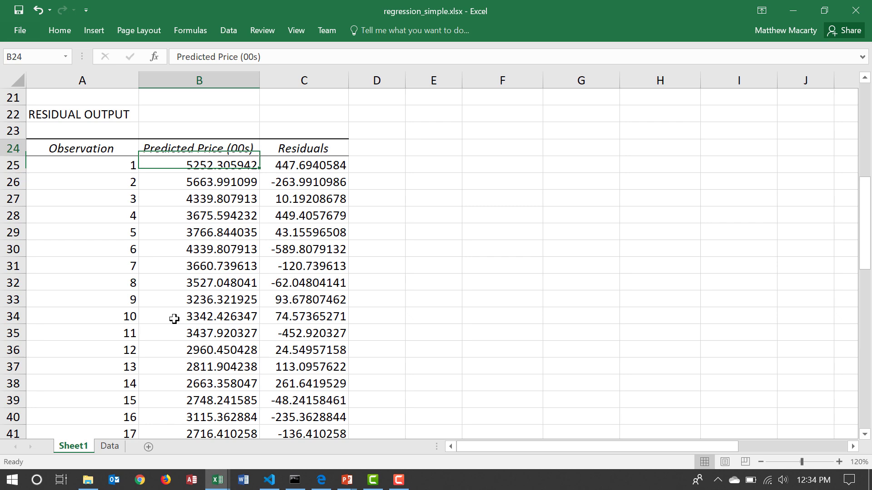
pyautogui.press('Up')
pyautogui.hotkey('ctrl', 'Up')
pyautogui.hotkey('ctrl', 'Up')
pyautogui.hotkey('ctrl', 'Up')
pyautogui.hotkey('ctrl', 'Up')
pyautogui.hotkey('ctrl', 'Down')
pyautogui.hotkey('ctrl', 'Down')
pyautogui.hotkey('ctrl', 'Down')
pyautogui.hotkey('ctrl', 'Down')
pyautogui.press('Down')
pyautogui.press('Right')
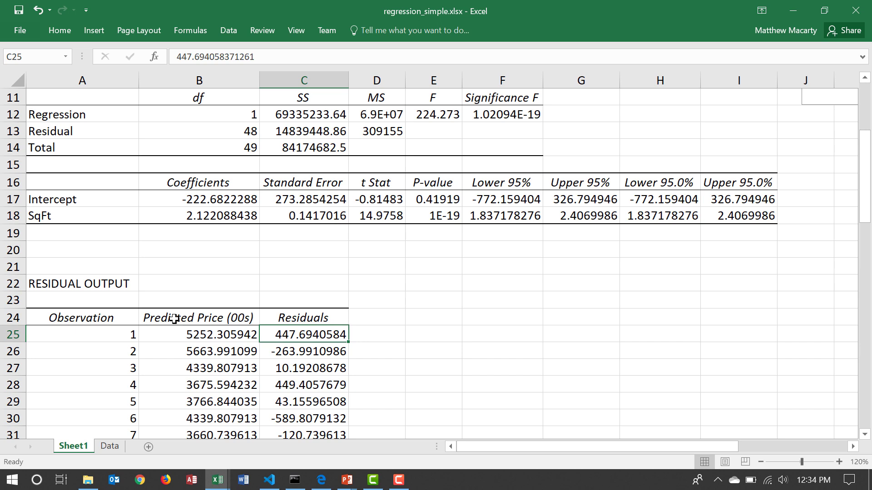
pyautogui.press('Down')
pyautogui.press('Down')
pyautogui.press('Down')
pyautogui.press('Down')
pyautogui.press('Up')
pyautogui.press('Up')
pyautogui.press('Up')
pyautogui.press('Up')
pyautogui.press('Down')
pyautogui.press('Down')
pyautogui.press('Down')
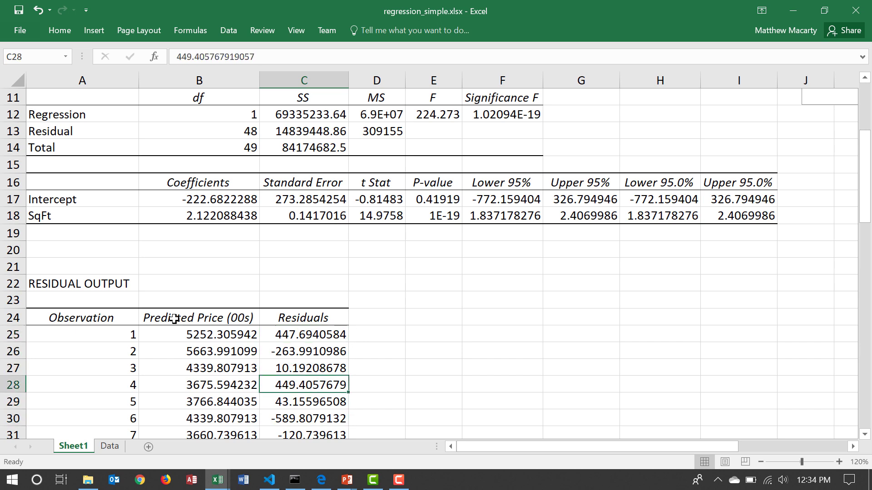
pyautogui.press('Down')
pyautogui.press('Up')
pyautogui.press('Up')
pyautogui.press('Up')
pyautogui.press('Up')
pyautogui.press('Up')
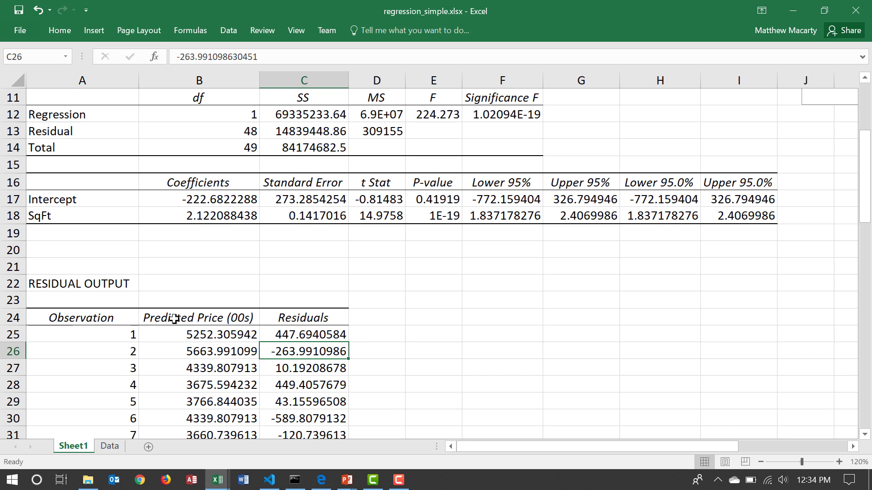
pyautogui.press('Down')
pyautogui.press('Down')
pyautogui.press('Down')
pyautogui.press('Down')
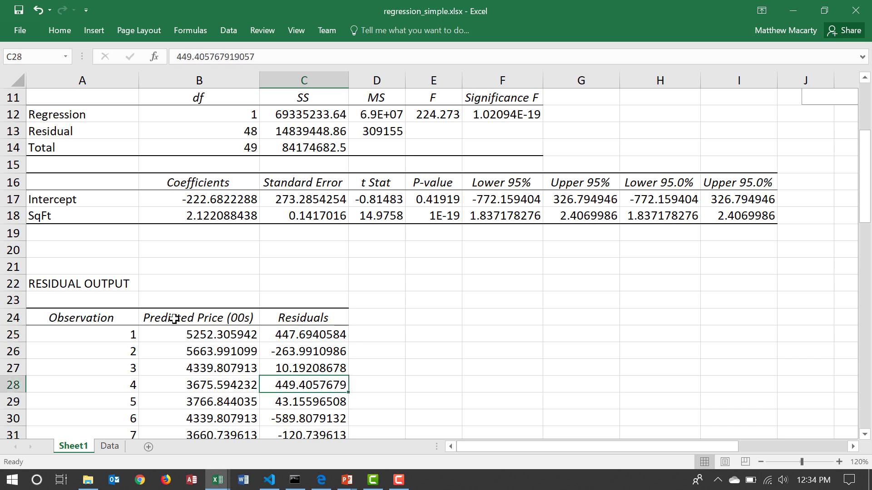
pyautogui.press('Up')
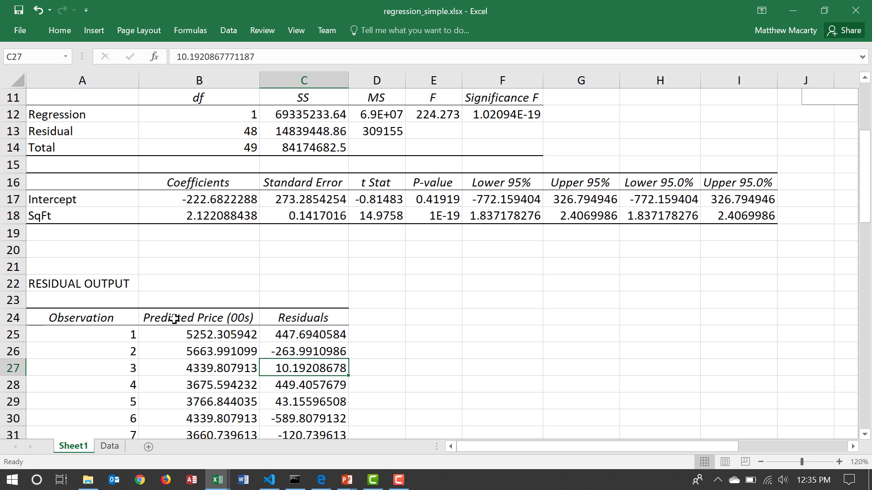
pyautogui.press('Up')
pyautogui.press('Up')
pyautogui.press('Up')
pyautogui.press('Up')
pyautogui.press('Up')
pyautogui.press('Up')
pyautogui.press('Up')
pyautogui.press('Up')
pyautogui.press('Up')
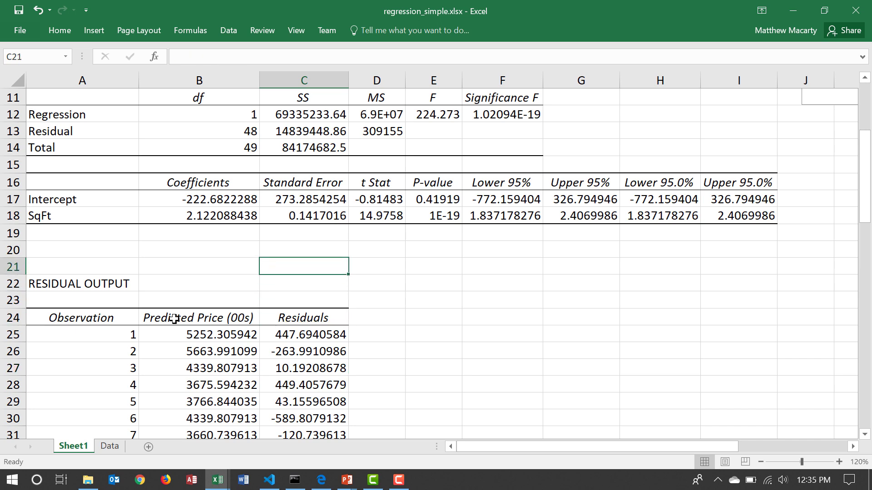
pyautogui.press('Left')
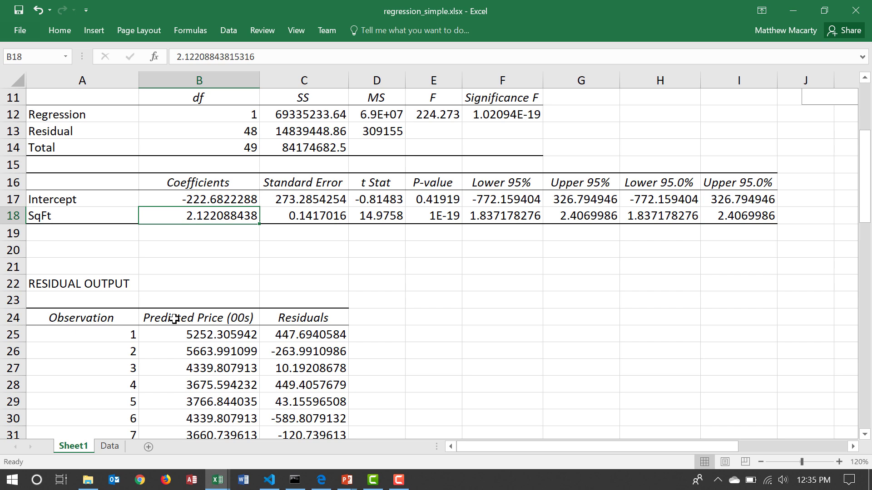
pyautogui.press('Right')
pyautogui.press('Right')
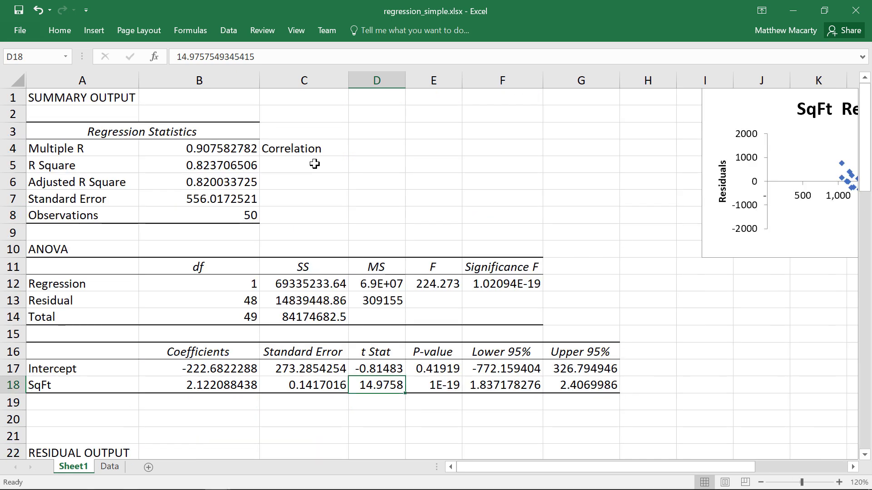
pyautogui.press('Right')
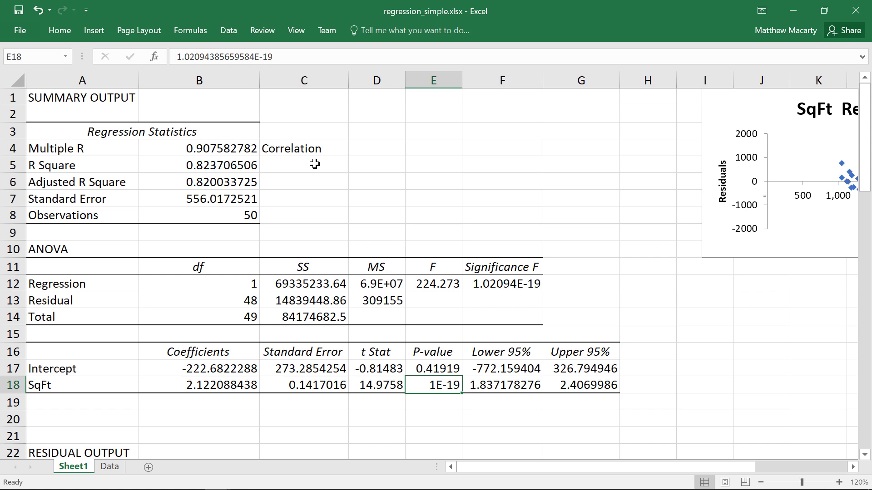
pyautogui.press('Right')
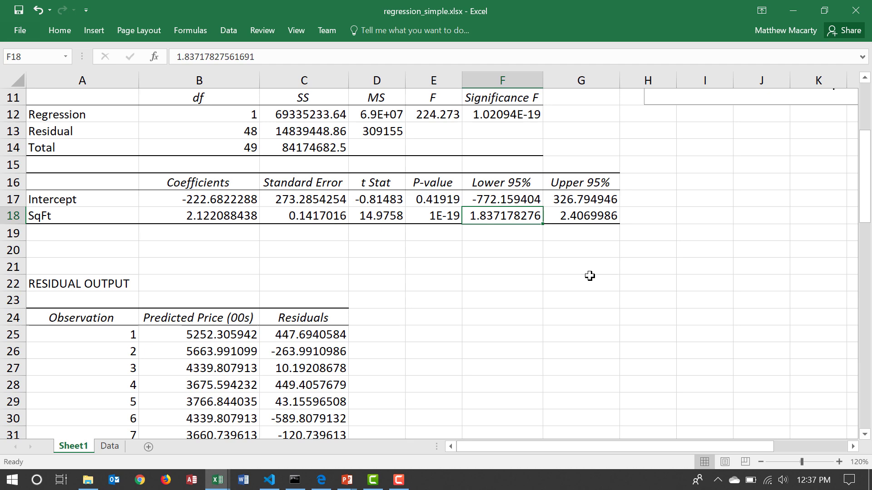
pyautogui.scroll(3, 867, 194)
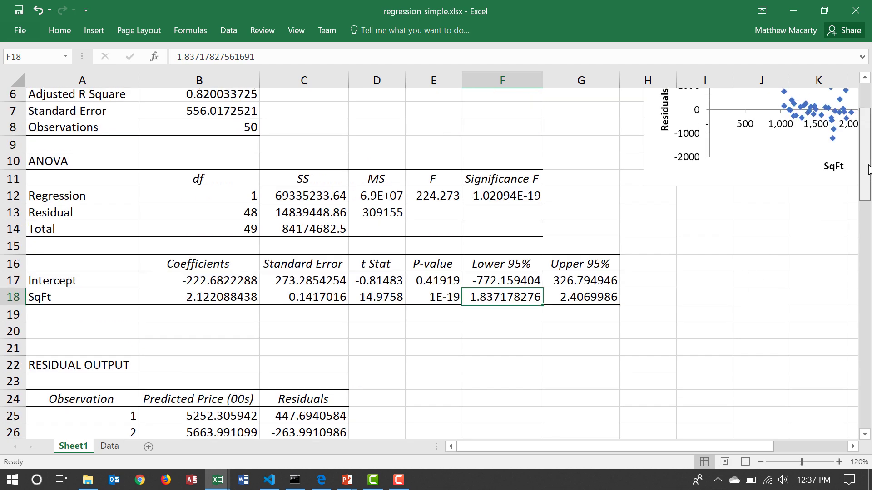
pyautogui.moveTo(628, 446); pyautogui.dragTo(713, 440)
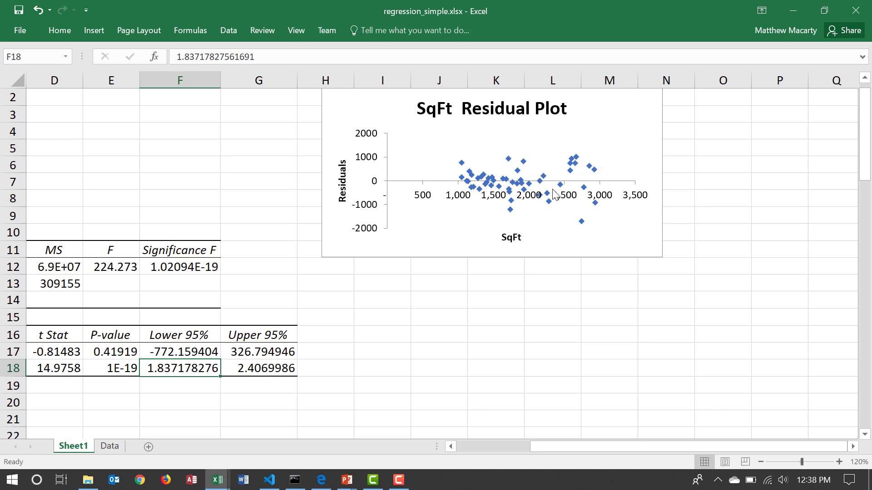
pyautogui.scroll(-3, 511, 191)
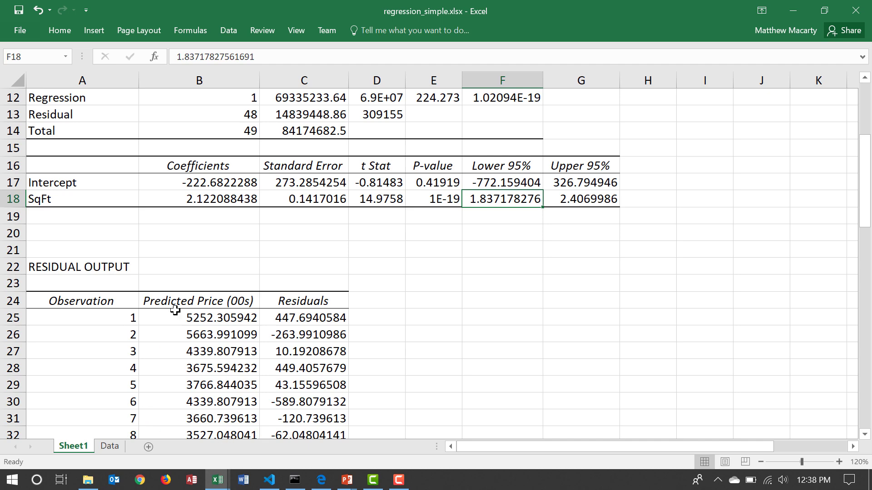
# Step: Copy the Intercept and SqFt coefficients from B17:B18 and return to the Data sheet
pyautogui.moveTo(175, 188); pyautogui.dragTo(177, 200)
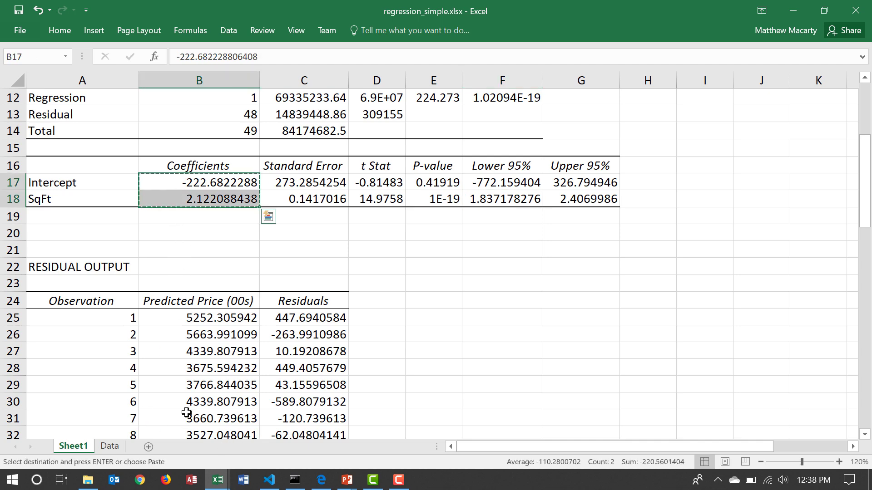
pyautogui.hotkey('ctrl', 'c')
pyautogui.click(123, 447)
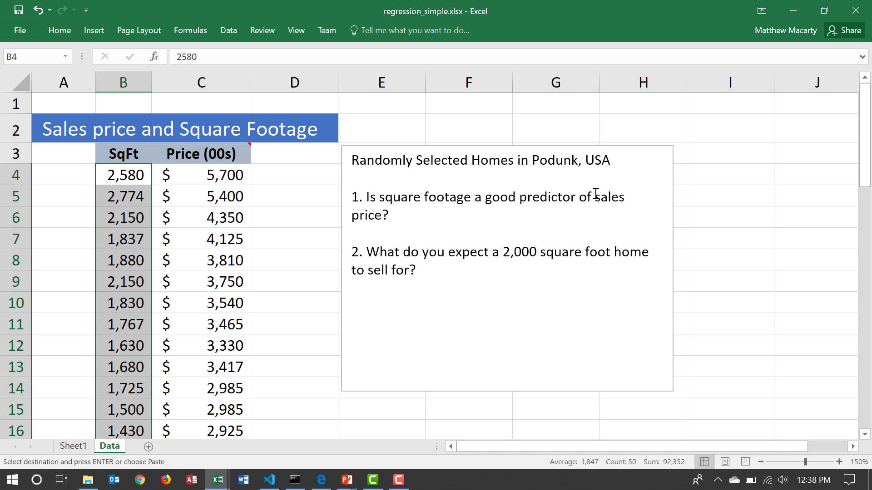
# Step: Paste the two regression coefficients into E16:E17 of the Data sheet
pyautogui.press('Escape')
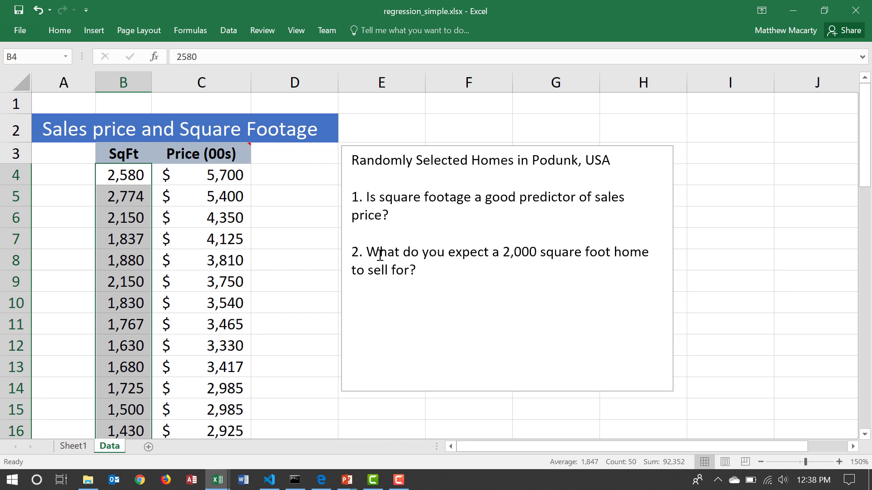
pyautogui.scroll(-2, 411, 267)
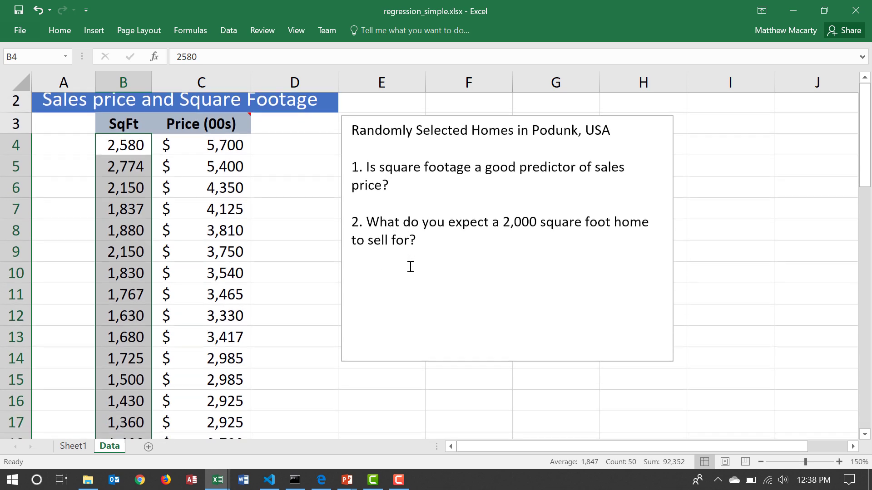
pyautogui.scroll(-4, 411, 267)
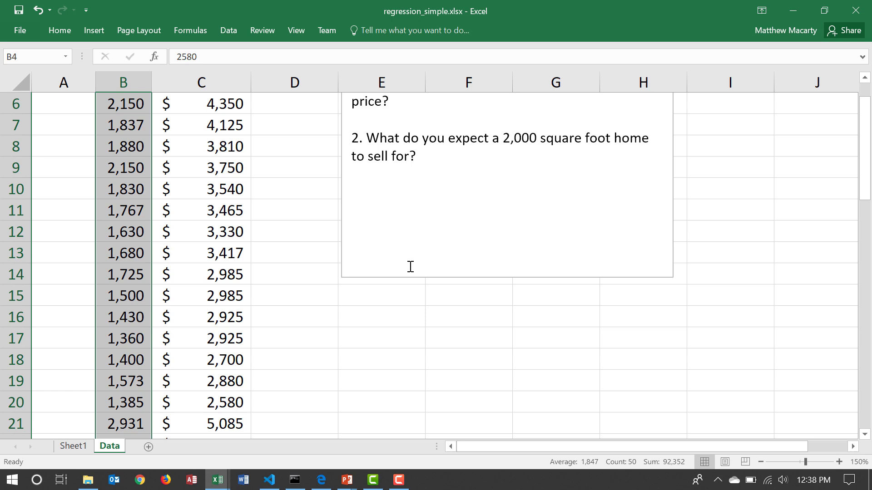
pyautogui.click(385, 296)
pyautogui.hotkey('ctrl', 'v')
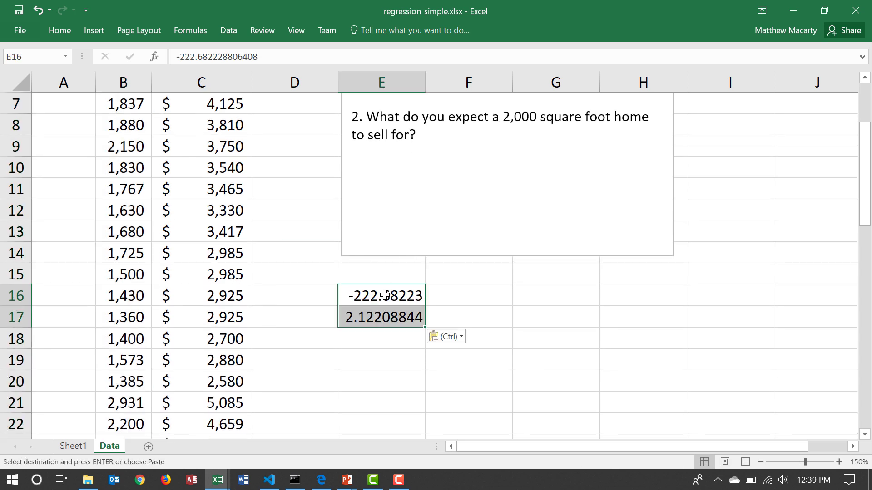
# Step: Enter =E16+2000*E17 in F16, predicting 4021.49465 for a 2,000 sq ft home
pyautogui.click(402, 296)
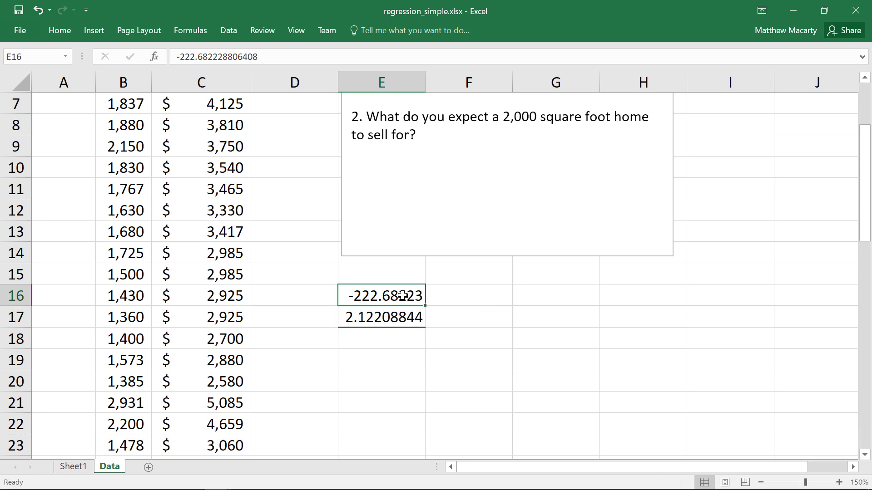
pyautogui.press('Right')
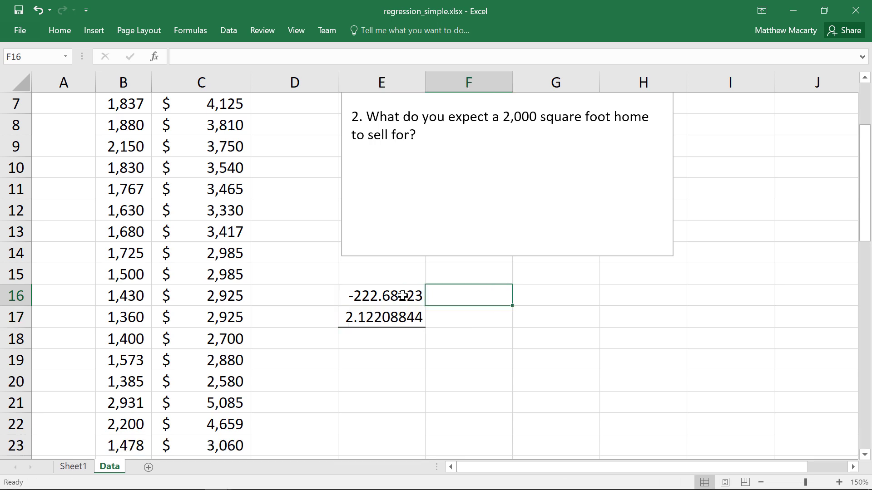
pyautogui.write('=')
pyautogui.click(402, 295)
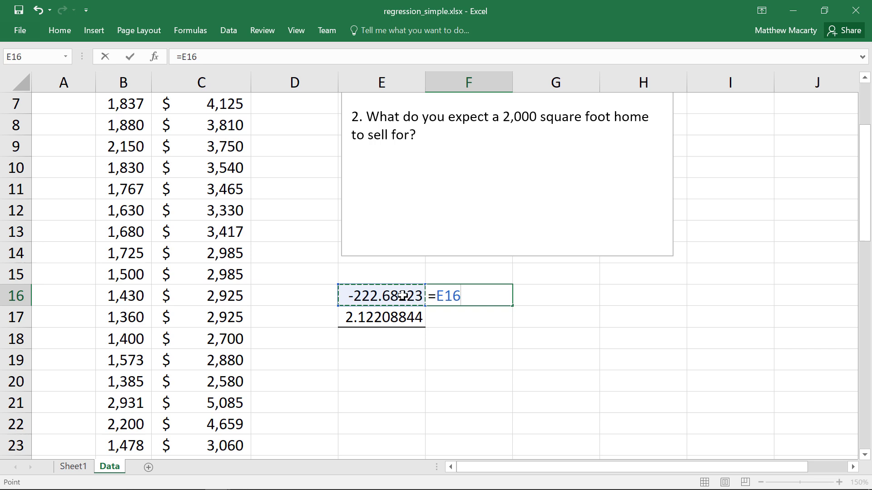
pyautogui.write('+2000*')
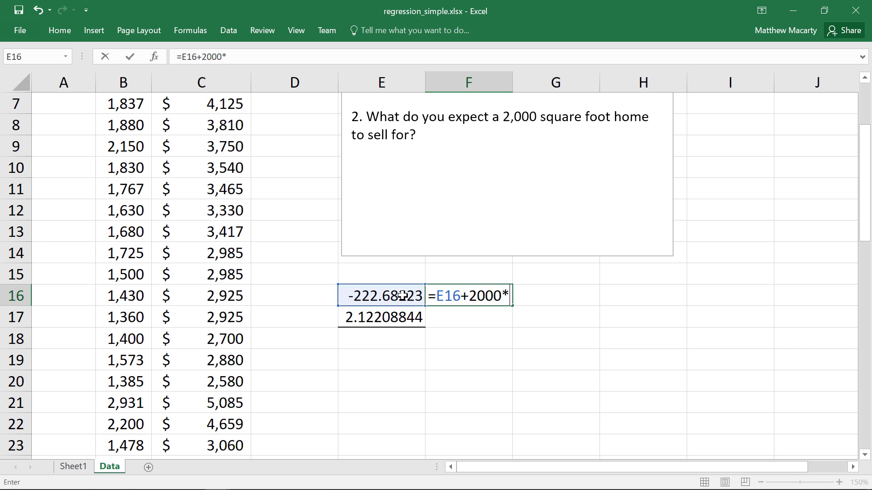
pyautogui.click(395, 317)
pyautogui.press('Return')
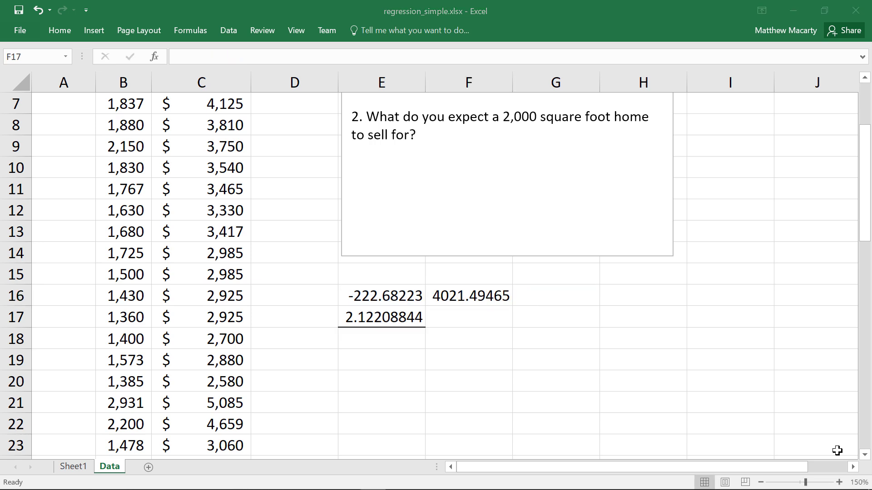